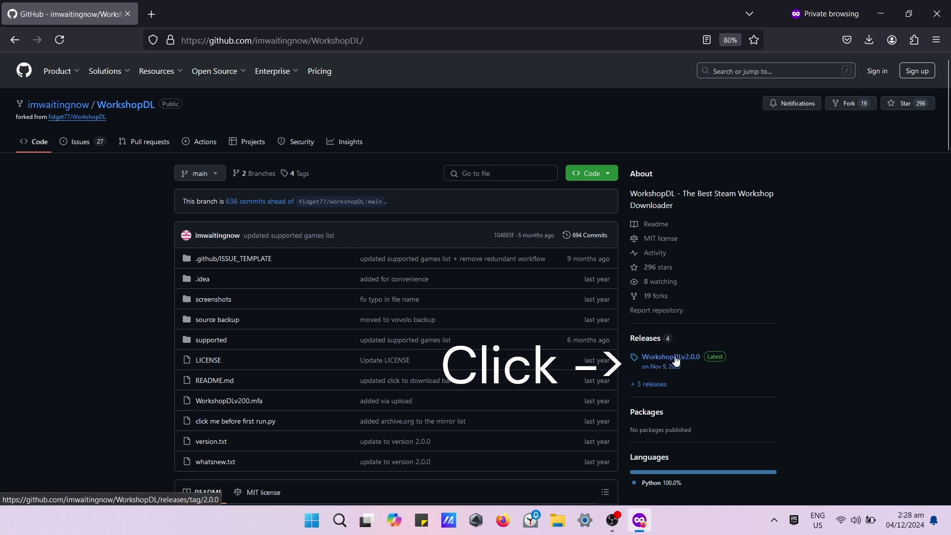
- Download WorkshopDL.2.0.0_installer.exe from the repository's latest release, WorkshopDLv2.0.0, and run the downloaded installer
{"action": "left_click", "coordinate": [693, 361]}
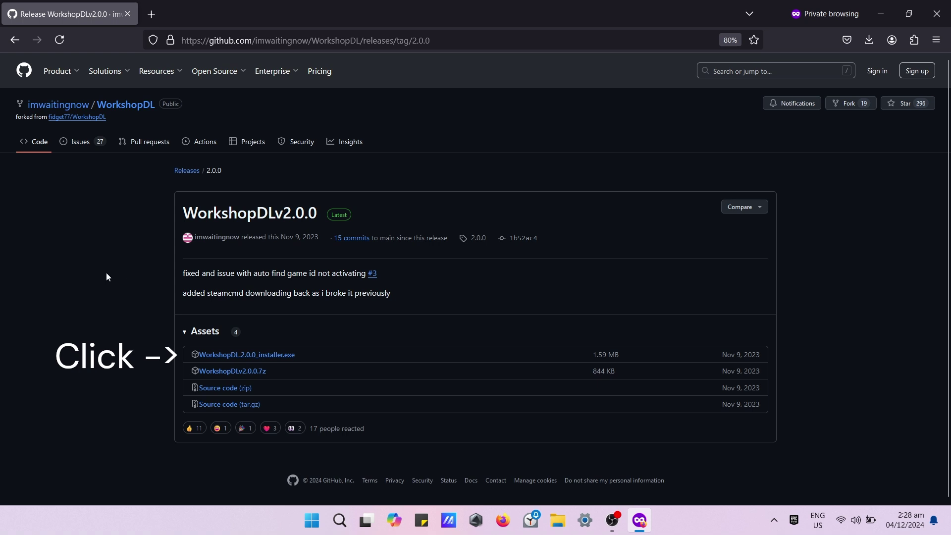
{"action": "left_click", "coordinate": [287, 355]}
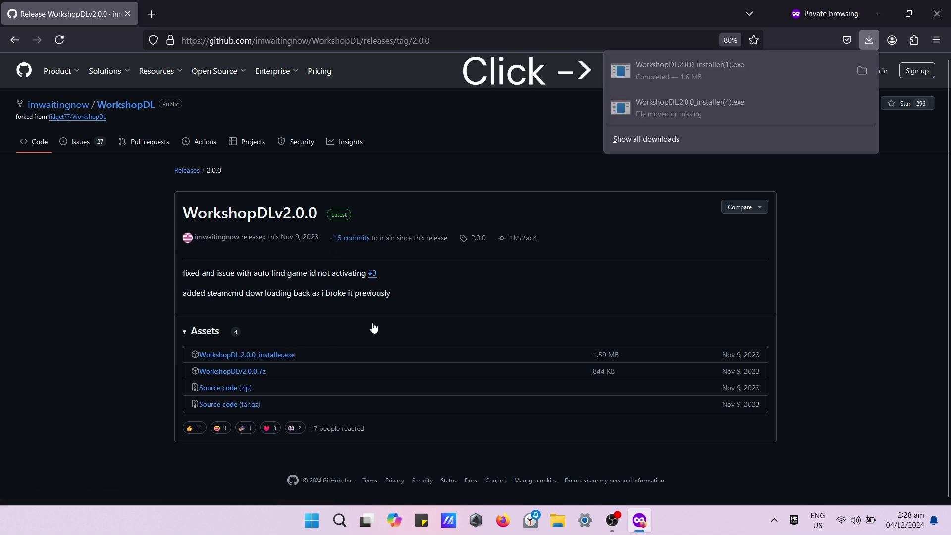
{"action": "left_click", "coordinate": [691, 70]}
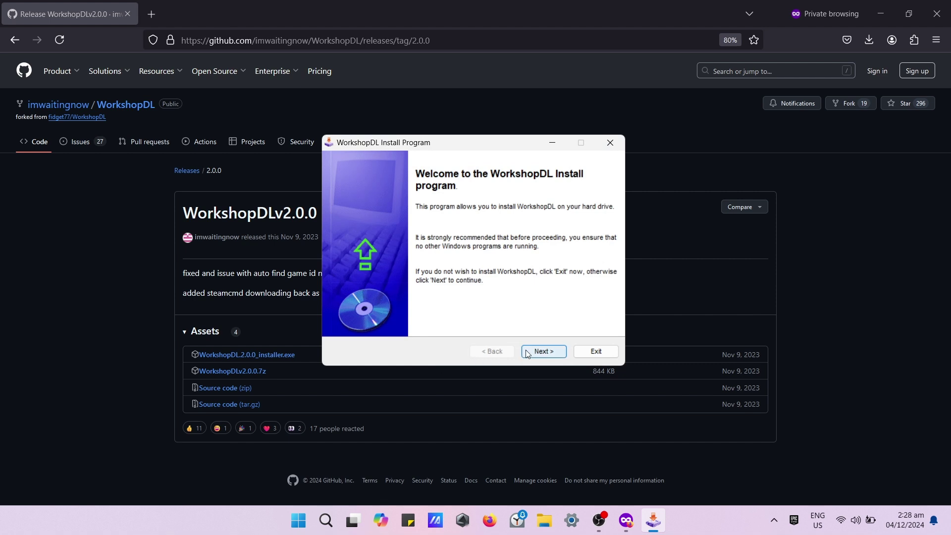
- Accept the license agreement, install WorkshopDL into C:\WorkshopDL, and exit the installer
{"action": "left_click", "coordinate": [537, 352]}
{"action": "left_click", "coordinate": [469, 311]}
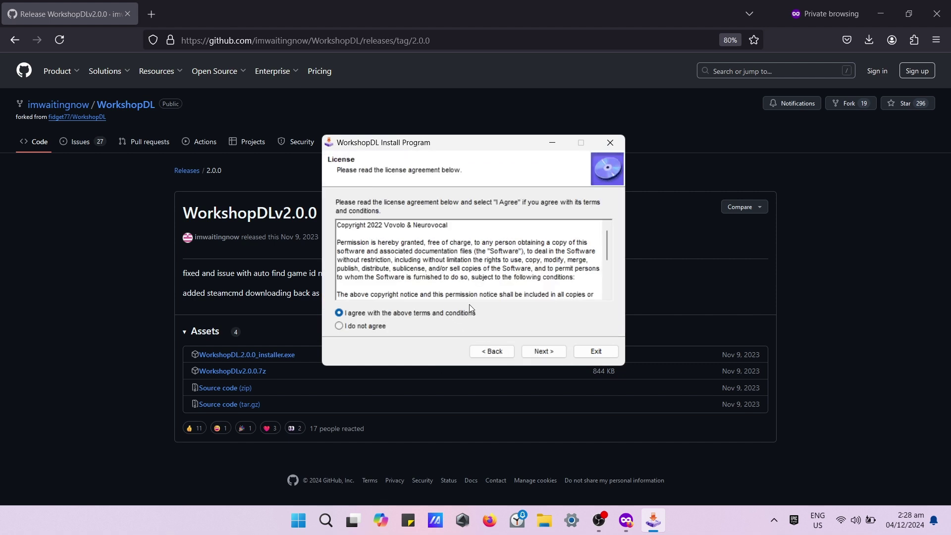
{"action": "left_click_drag", "start_coordinate": [606, 248], "coordinate": [607, 280]}
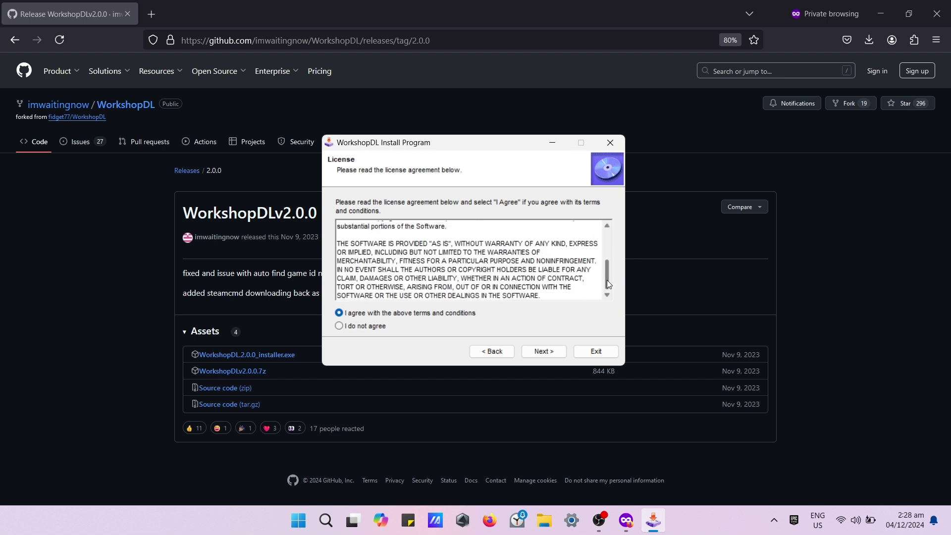
{"action": "left_click", "coordinate": [551, 352]}
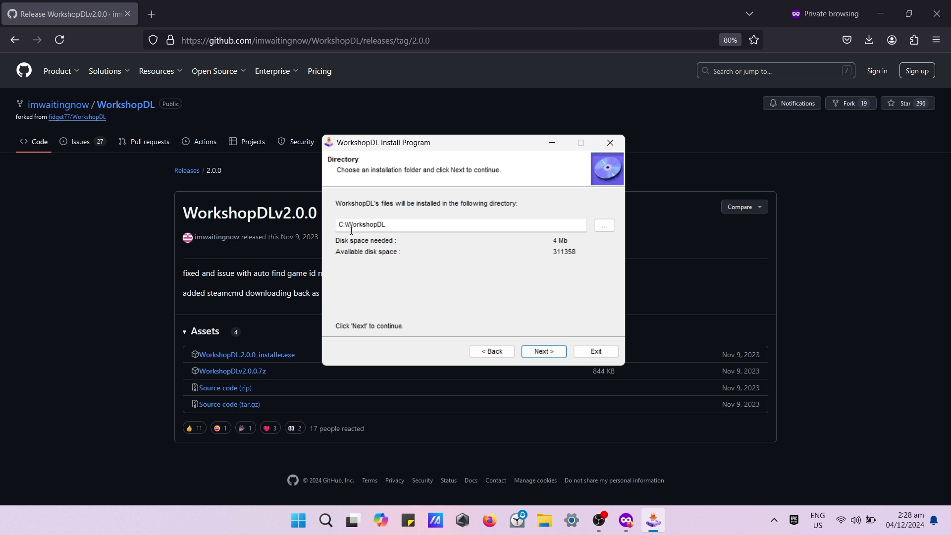
{"action": "left_click", "coordinate": [543, 350]}
{"action": "left_click", "coordinate": [542, 350]}
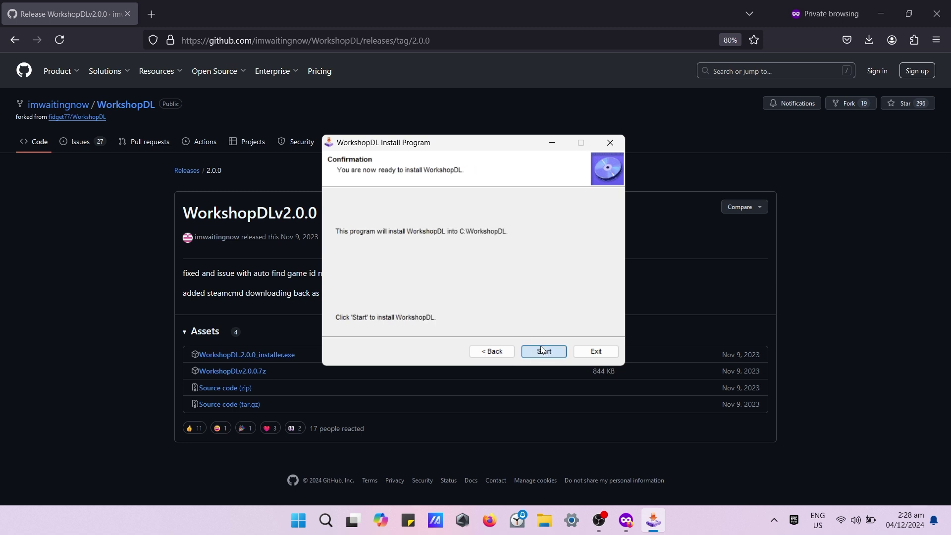
{"action": "left_click", "coordinate": [580, 352]}
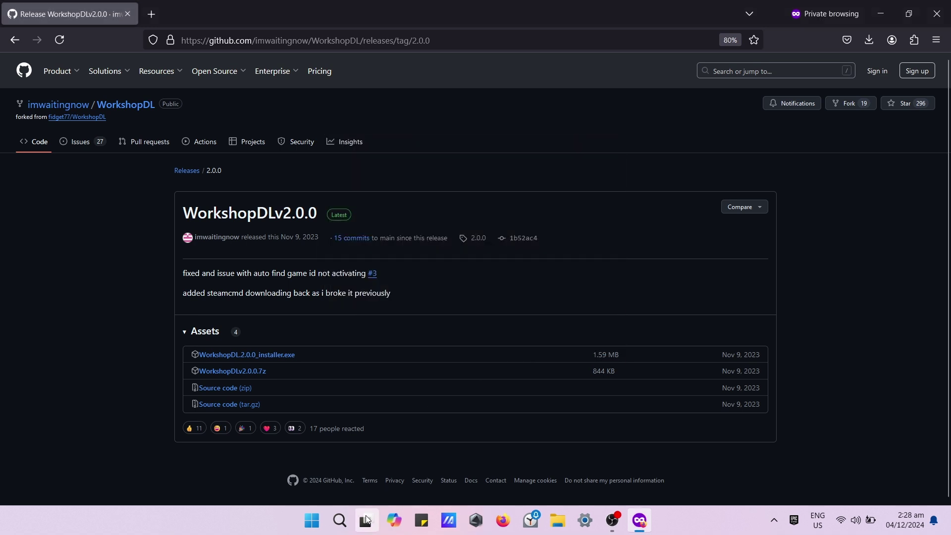
- Search Windows for "work", launch the WorkshopDL app, and choose SteamCMD as its download provider
{"action": "left_click", "coordinate": [341, 523]}
{"action": "type", "text": "work"}
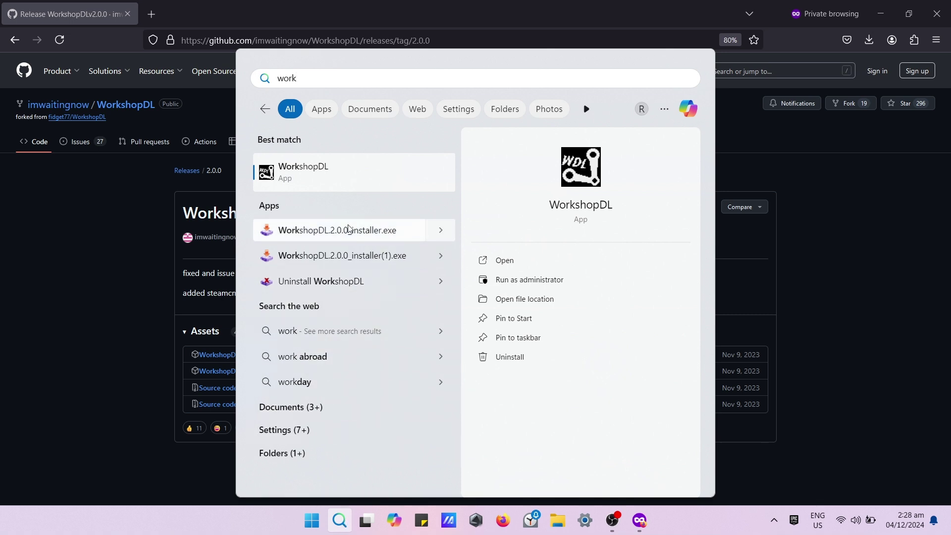
{"action": "left_click", "coordinate": [359, 182]}
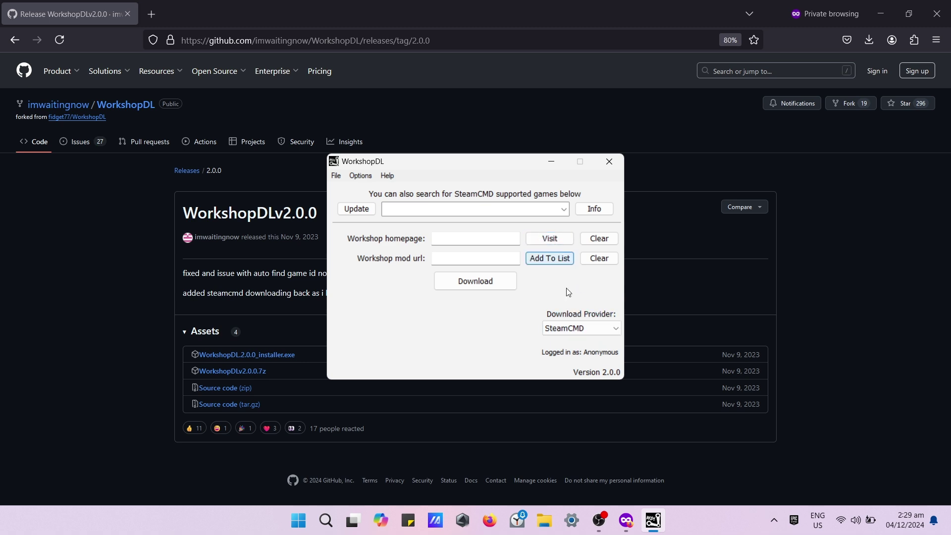
{"action": "left_click", "coordinate": [577, 328]}
{"action": "left_click", "coordinate": [576, 341]}
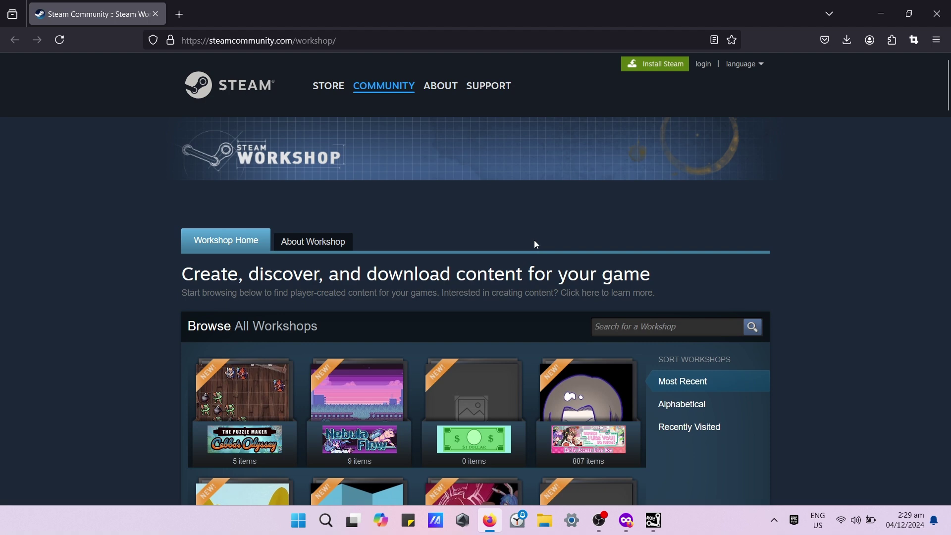
- In the browser, search the Steam Workshop for Brotato and open that game's workshop
{"action": "left_click", "coordinate": [637, 326]}
{"action": "type", "text": "Brotato"}
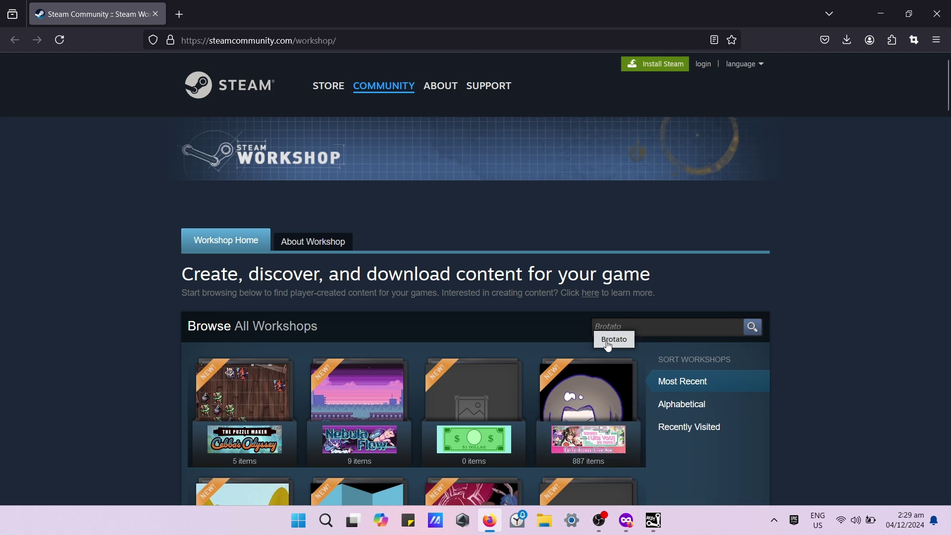
{"action": "left_click", "coordinate": [610, 340]}
- Look through Brotato's popular workshop items and open the Rainbow Crates mod page
{"action": "scroll", "coordinate": [607, 340], "scroll_direction": "down", "scroll_amount": 3}
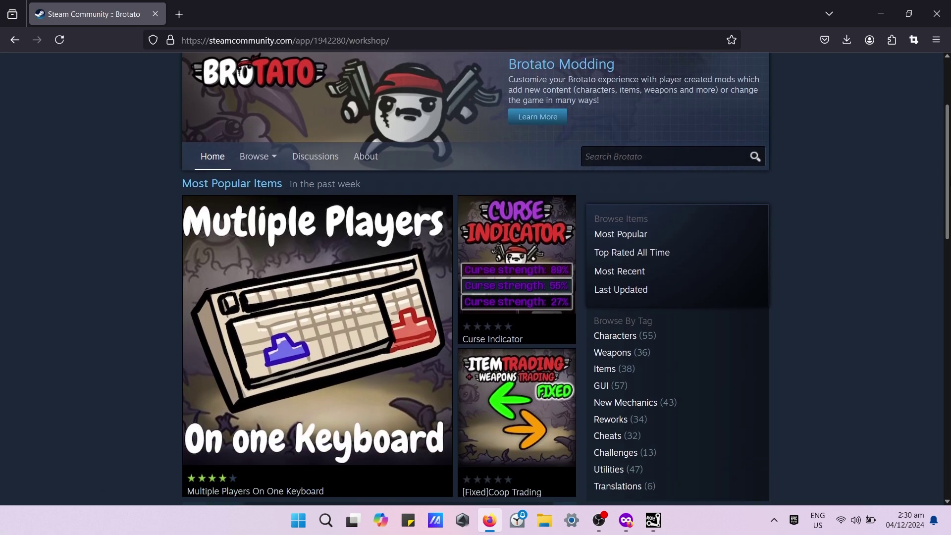
{"action": "scroll", "coordinate": [607, 339], "scroll_direction": "down", "scroll_amount": 10}
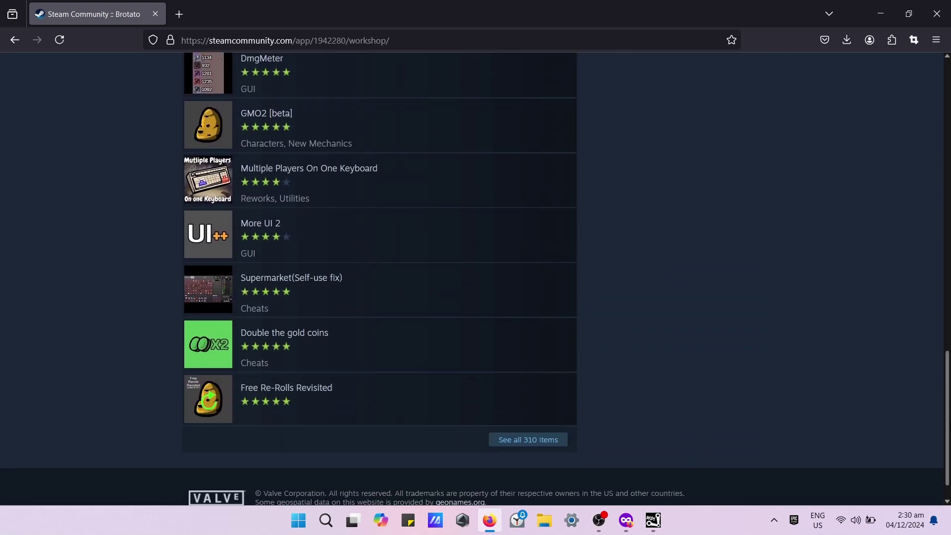
{"action": "scroll", "coordinate": [942, 302], "scroll_direction": "up", "scroll_amount": 8}
{"action": "left_click_drag", "start_coordinate": [942, 301], "coordinate": [937, 191]}
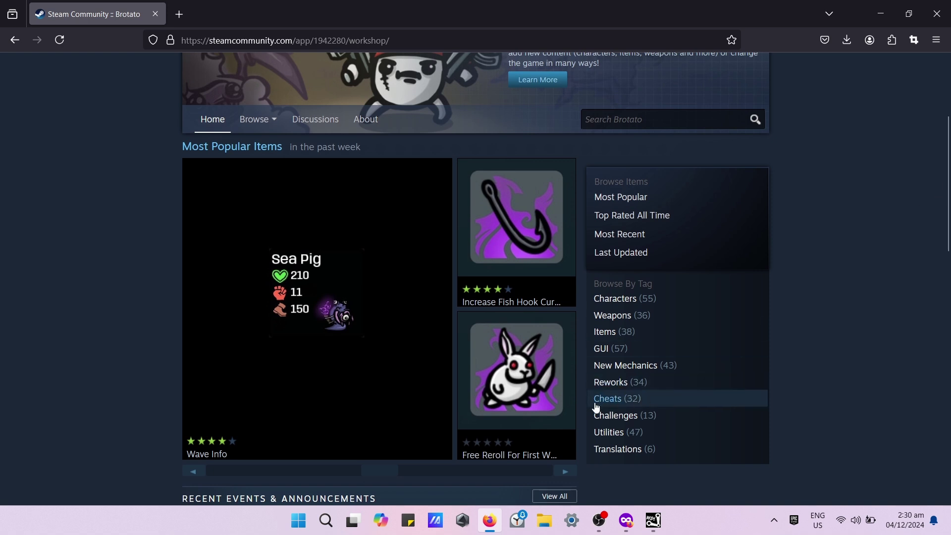
{"action": "mouse_move", "coordinate": [529, 410]}
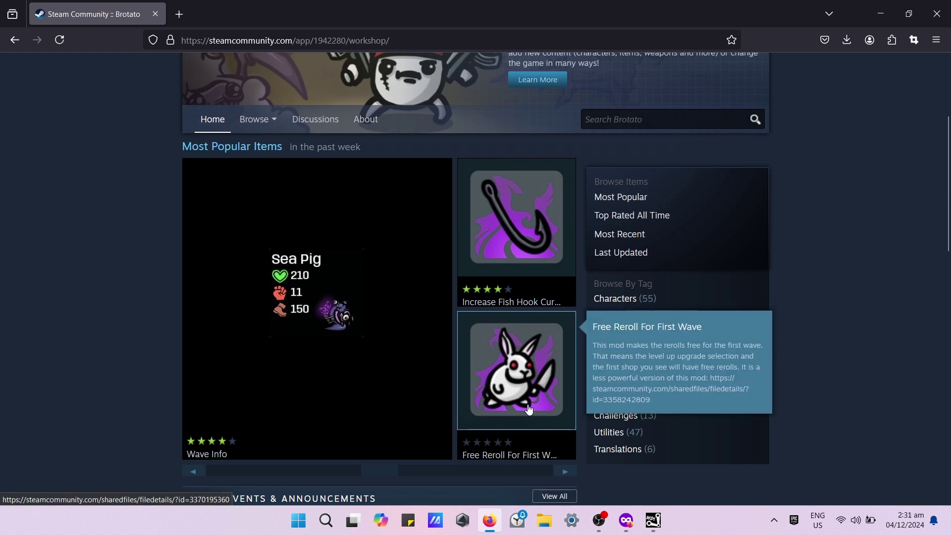
{"action": "mouse_move", "coordinate": [541, 272]}
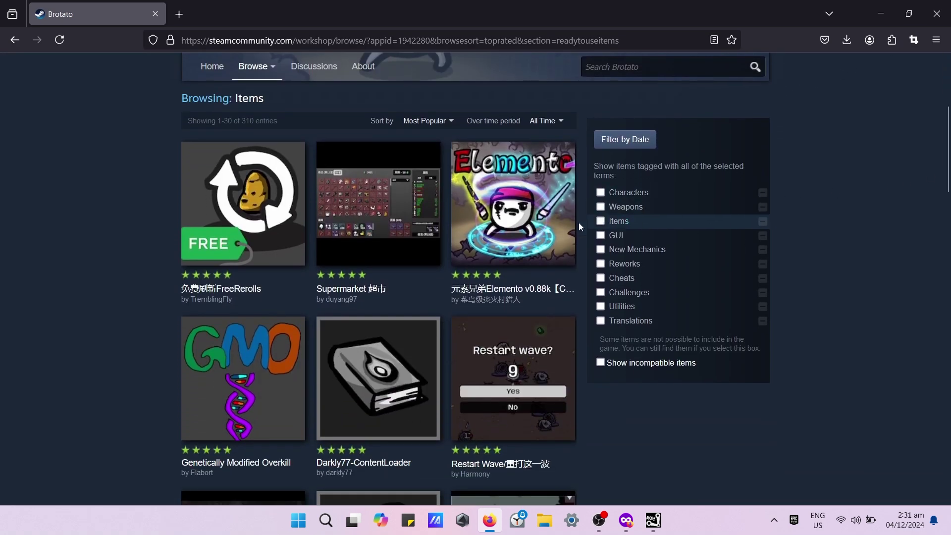
{"action": "mouse_move", "coordinate": [388, 251]}
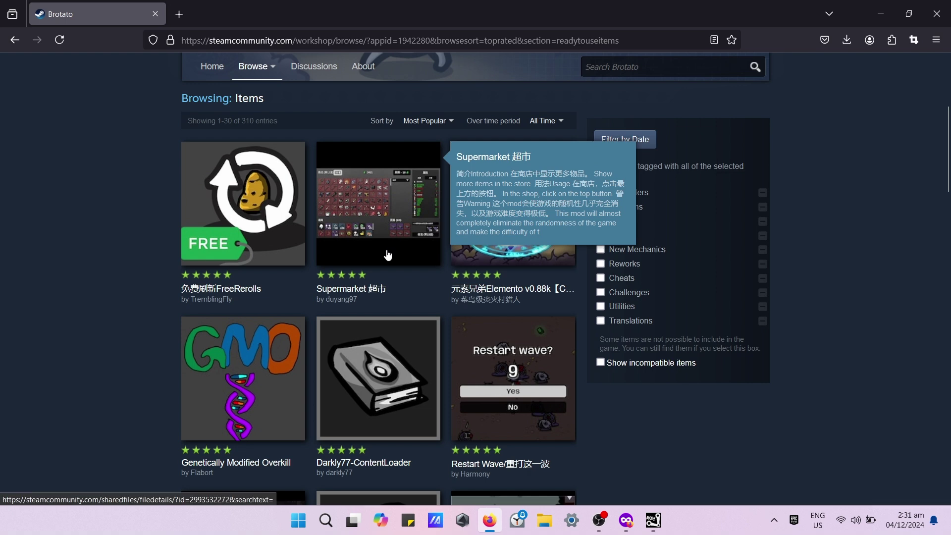
{"action": "mouse_move", "coordinate": [391, 342]}
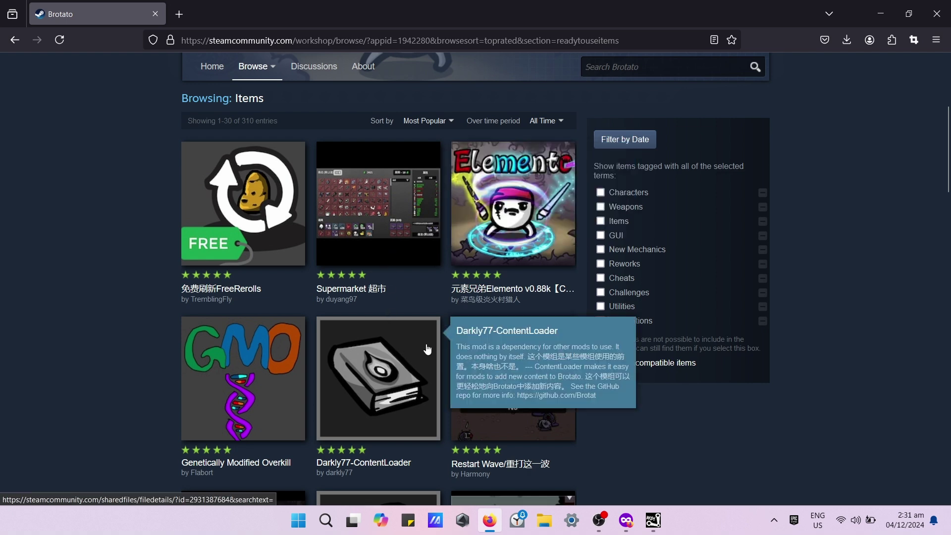
{"action": "mouse_move", "coordinate": [555, 389]}
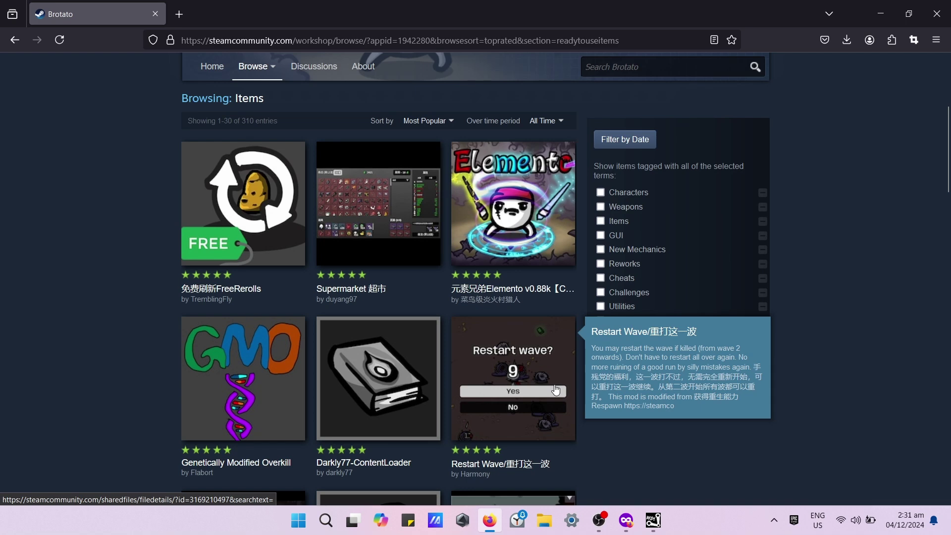
{"action": "scroll", "coordinate": [949, 184], "scroll_direction": "down", "scroll_amount": 5}
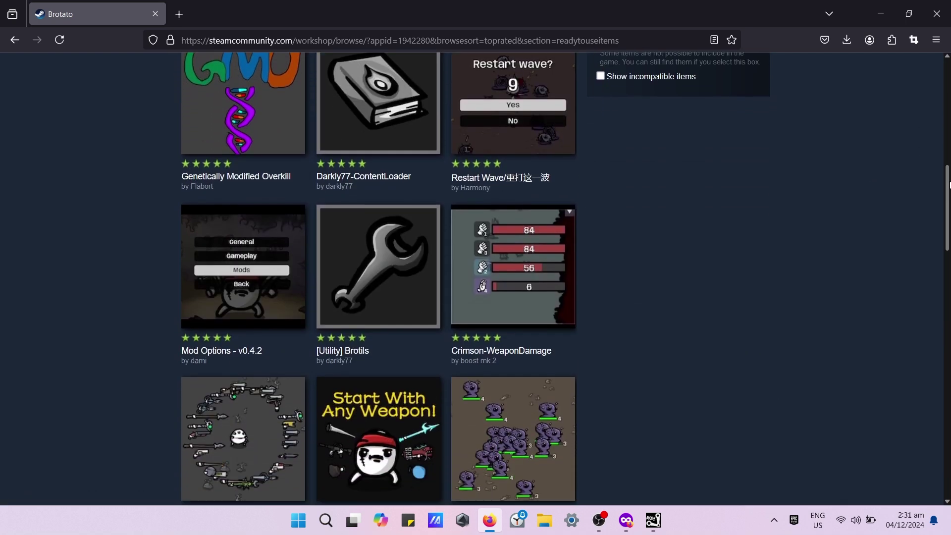
{"action": "left_click_drag", "start_coordinate": [949, 184], "coordinate": [949, 361]}
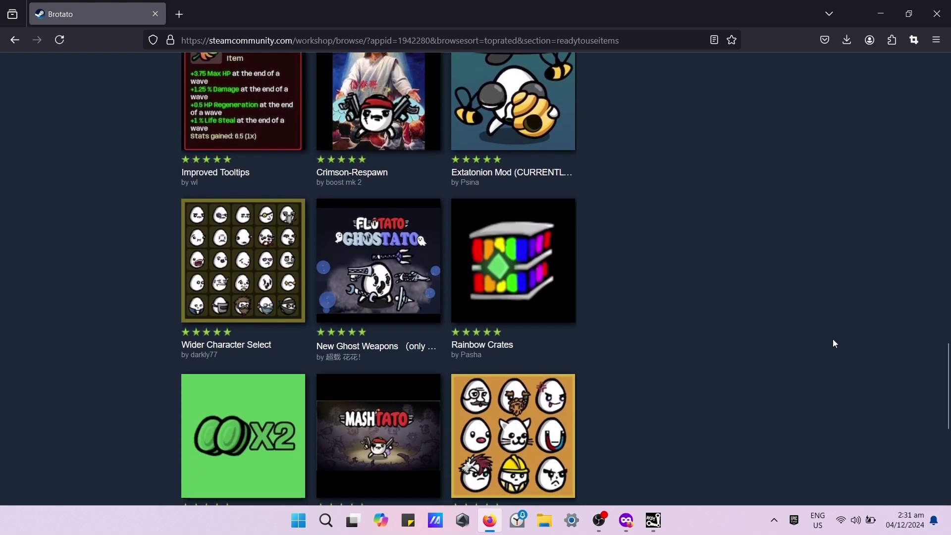
{"action": "left_click", "coordinate": [544, 273]}
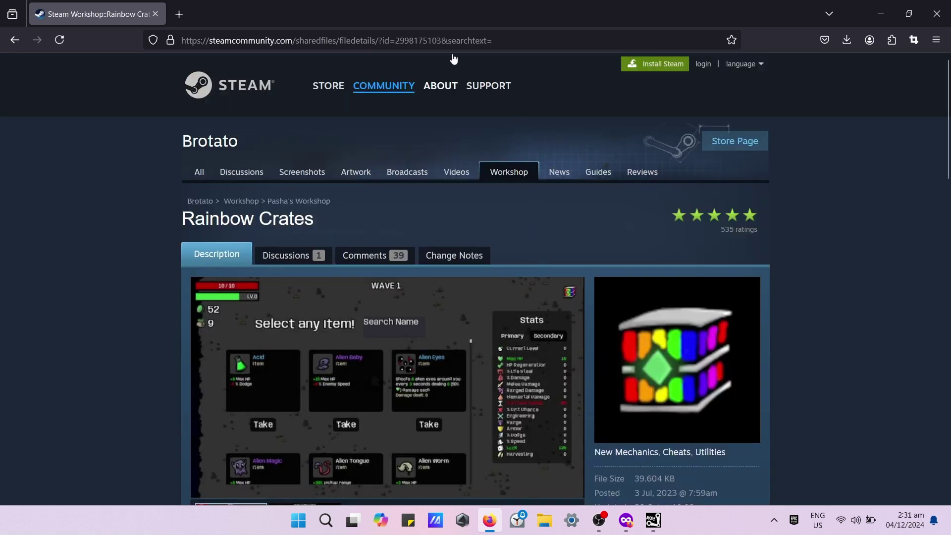
{"action": "left_click", "coordinate": [442, 40]}
{"action": "left_click_drag", "start_coordinate": [442, 40], "coordinate": [178, 43]}
{"action": "key", "text": "shift+End"}
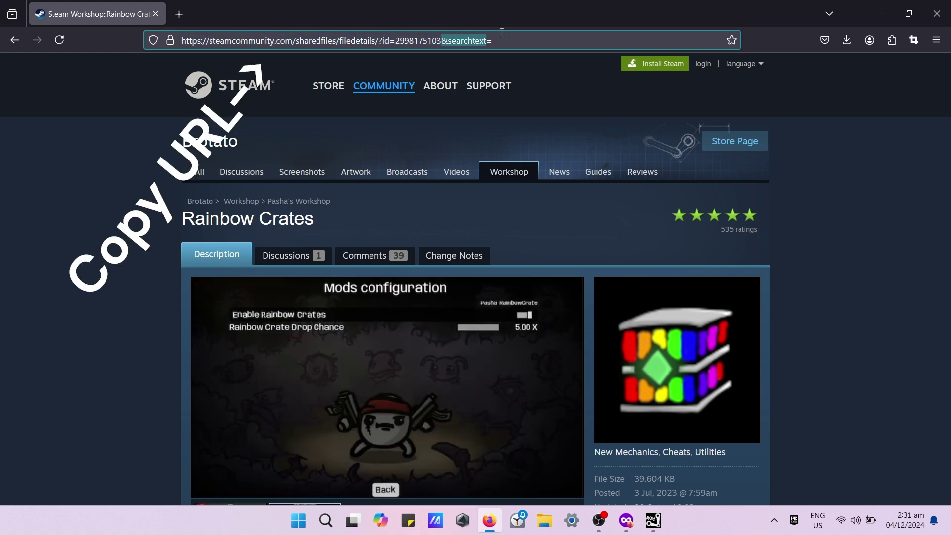
{"action": "key", "text": "BackSpace"}
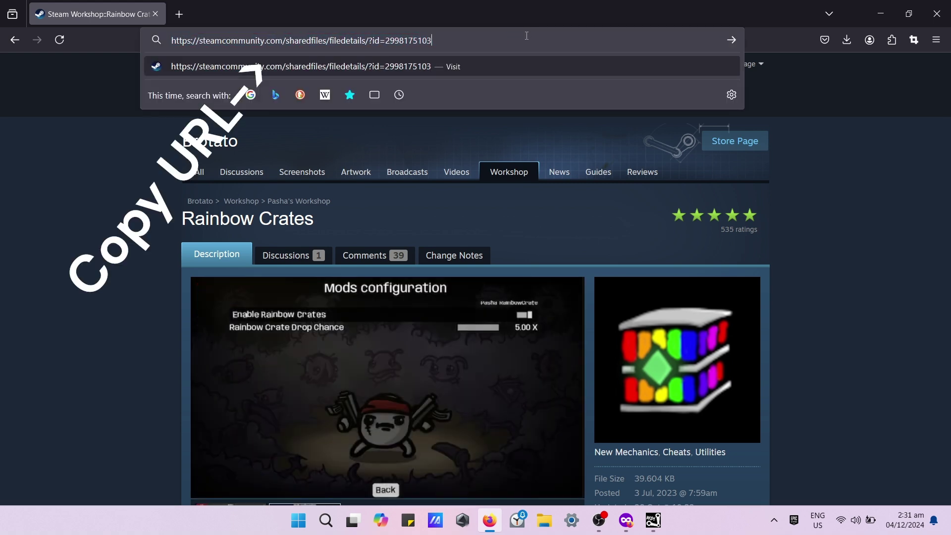
{"action": "key", "text": "ctrl+a"}
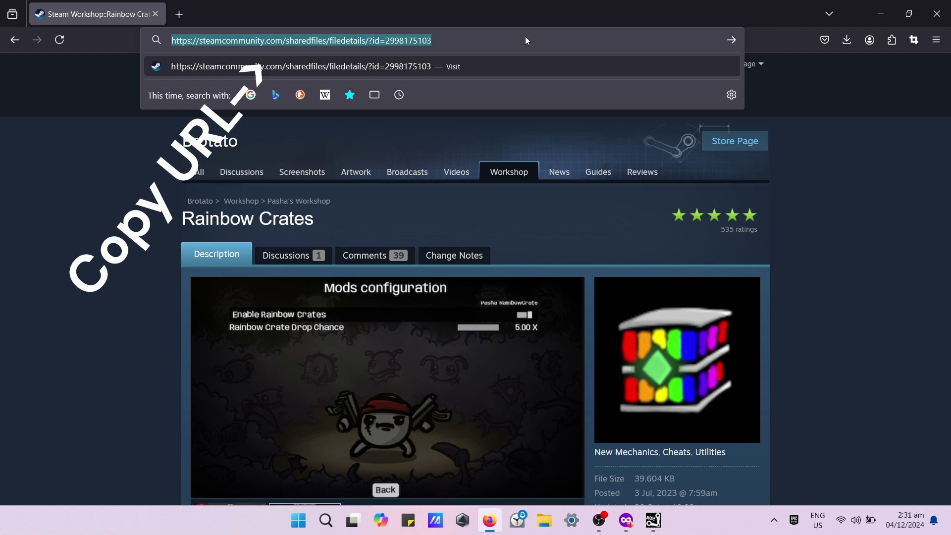
{"action": "right_click", "coordinate": [526, 37]}
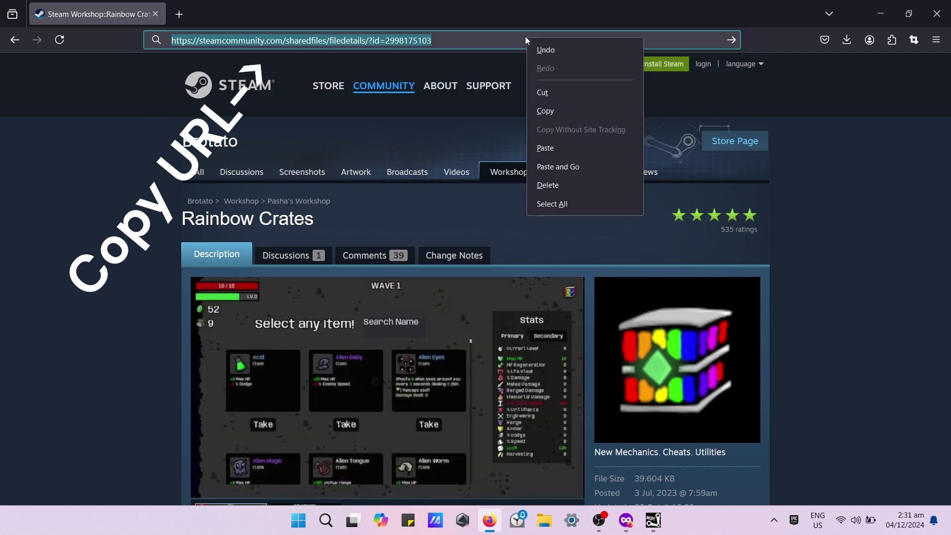
{"action": "left_click", "coordinate": [555, 110]}
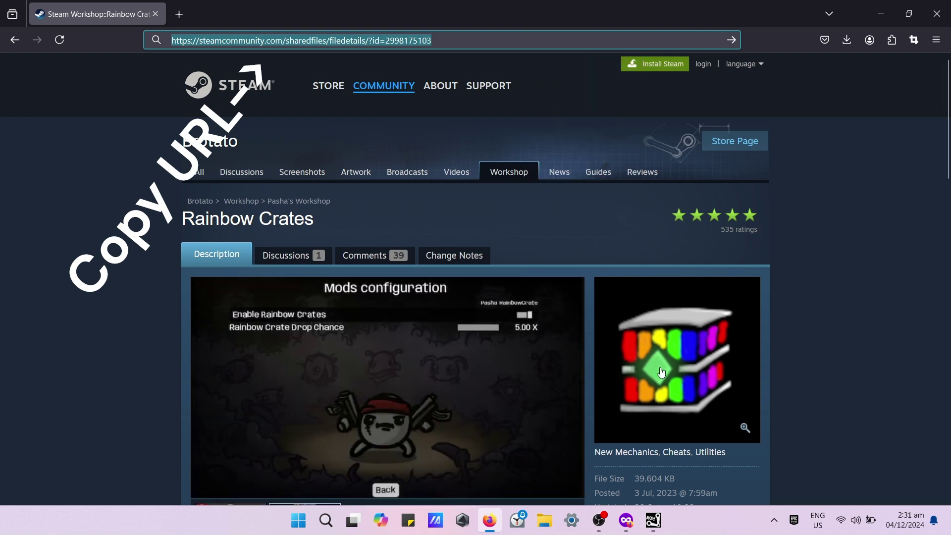
- Switch to WorkshopDL and paste the copied Rainbow Crates URL as the workshop mod URL
{"action": "left_click", "coordinate": [654, 520]}
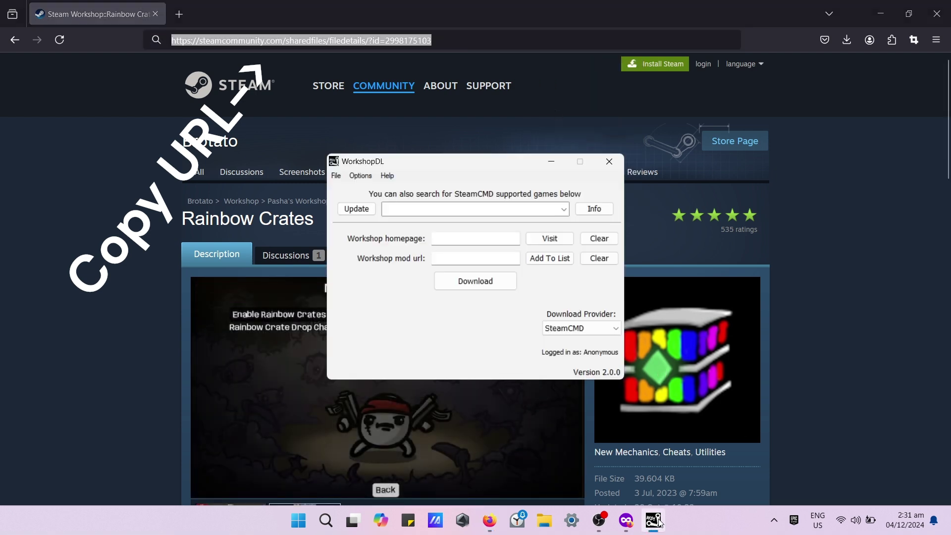
{"action": "left_click", "coordinate": [503, 259]}
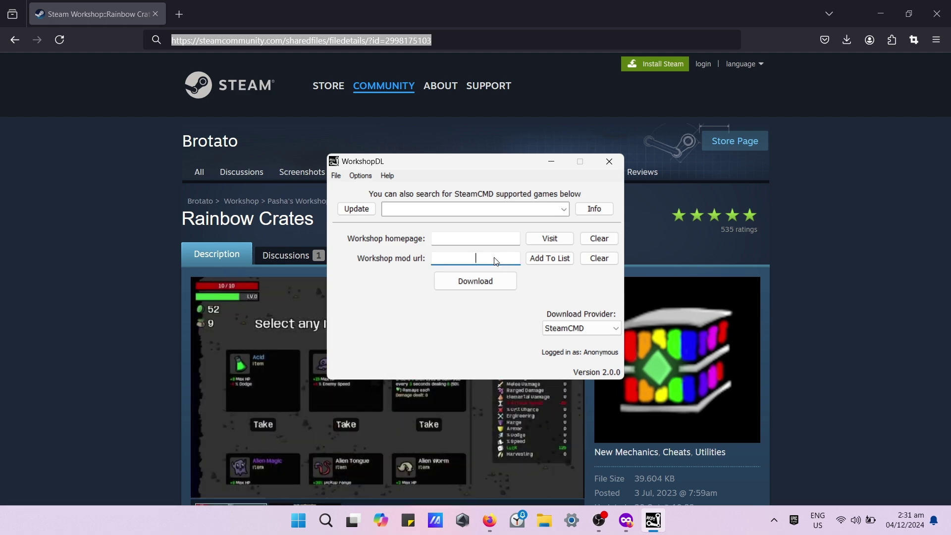
{"action": "right_click", "coordinate": [493, 256]}
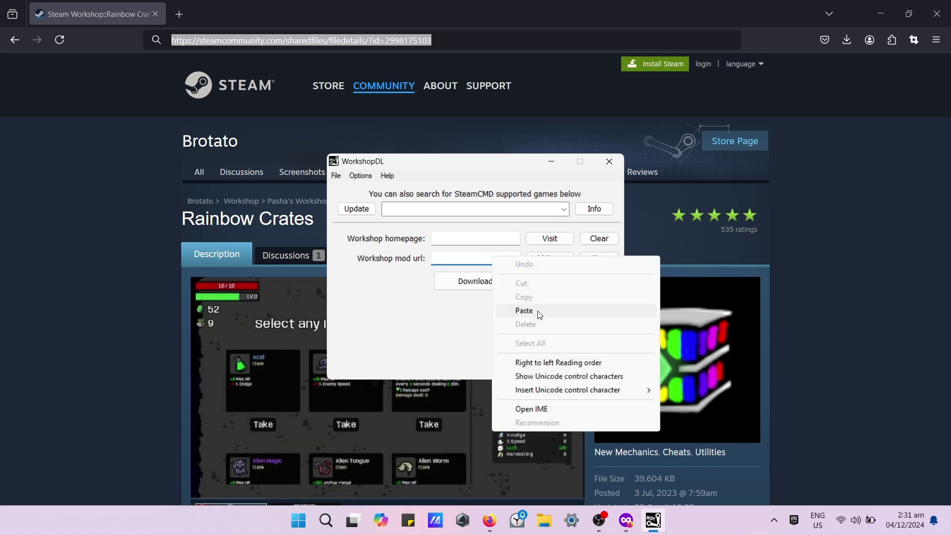
{"action": "left_click", "coordinate": [524, 310]}
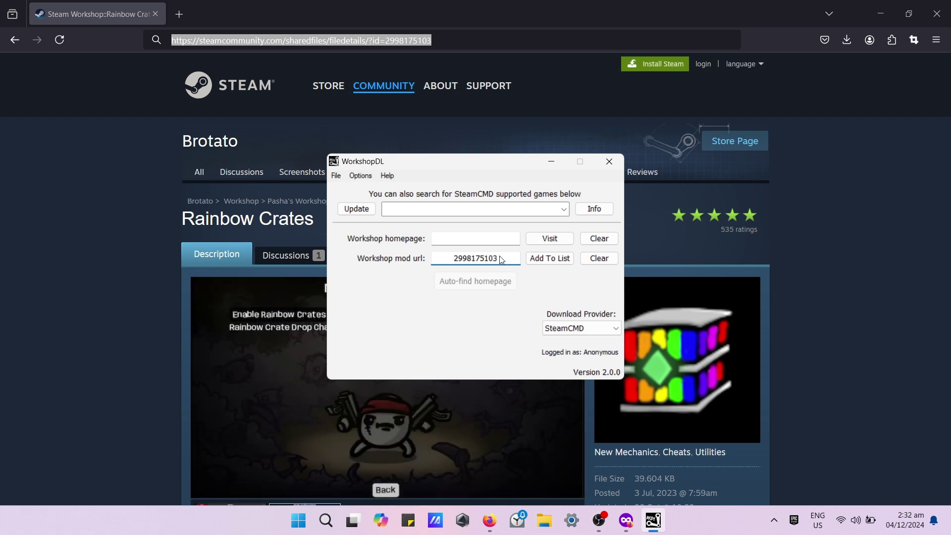
- Auto-find the mod's workshop homepage and try to download the mod through the SteamWebAPI provider
{"action": "left_click", "coordinate": [470, 284]}
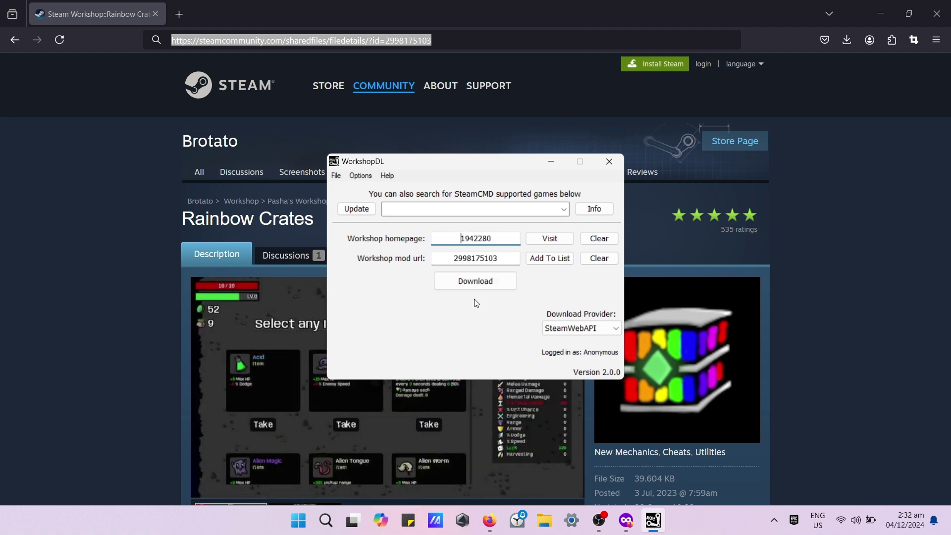
{"action": "left_click", "coordinate": [478, 290]}
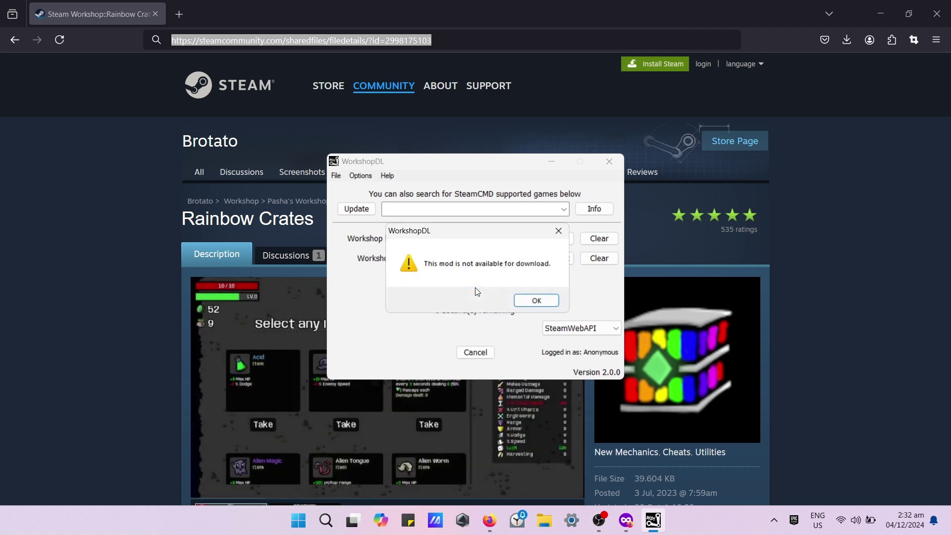
{"action": "left_click", "coordinate": [526, 301]}
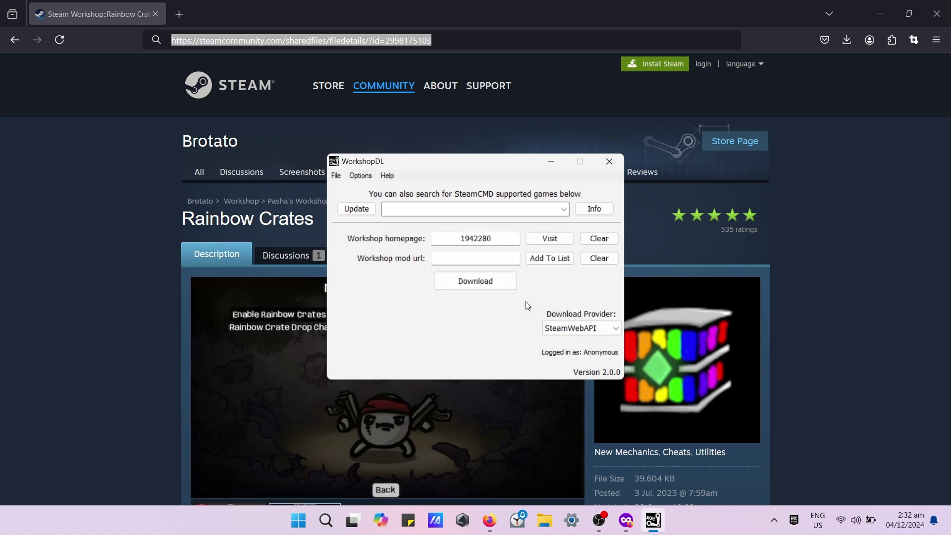
{"action": "left_click", "coordinate": [570, 329]}
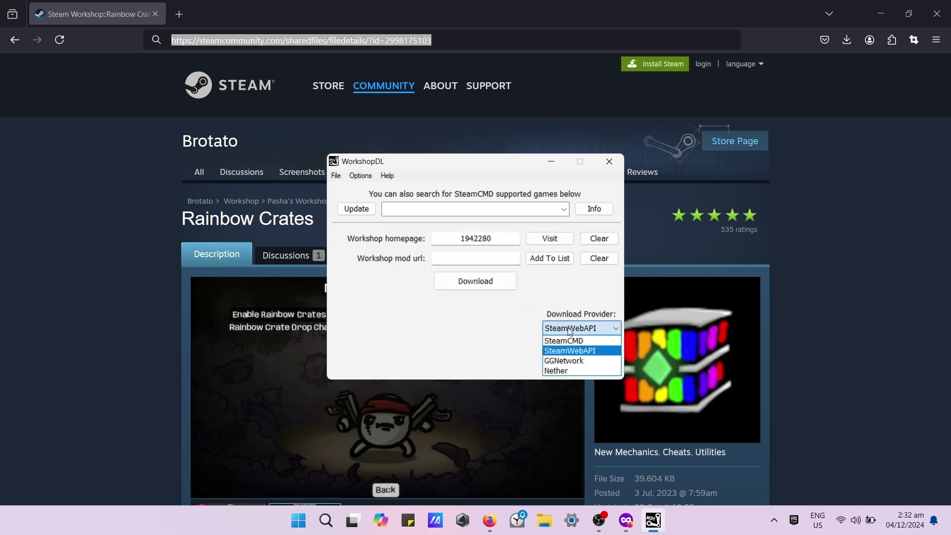
{"action": "left_click", "coordinate": [522, 282]}
{"action": "right_click", "coordinate": [502, 257]}
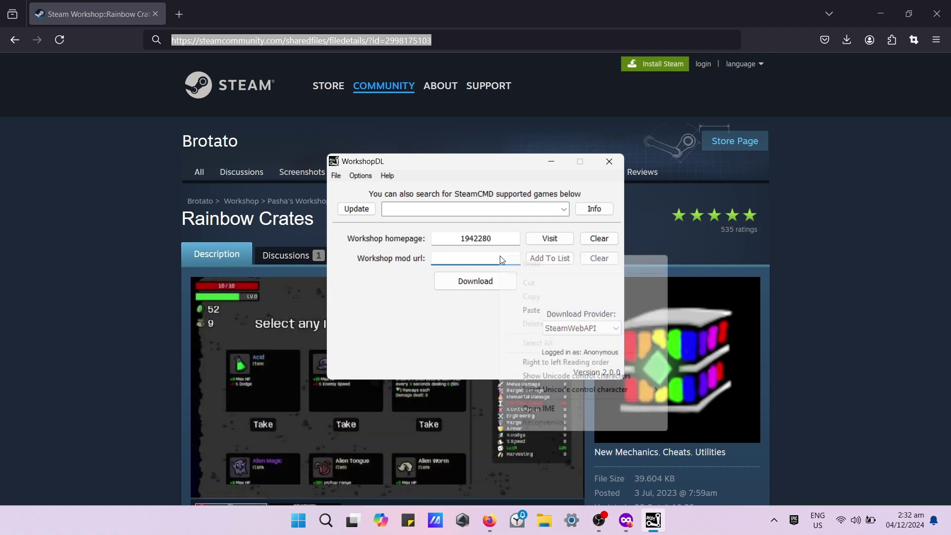
{"action": "left_click", "coordinate": [453, 348]}
- Download the Rainbow Crates mod from its copied URL through the SteamCMD provider and open the folder containing it
{"action": "left_click", "coordinate": [582, 328]}
{"action": "left_click", "coordinate": [564, 339]}
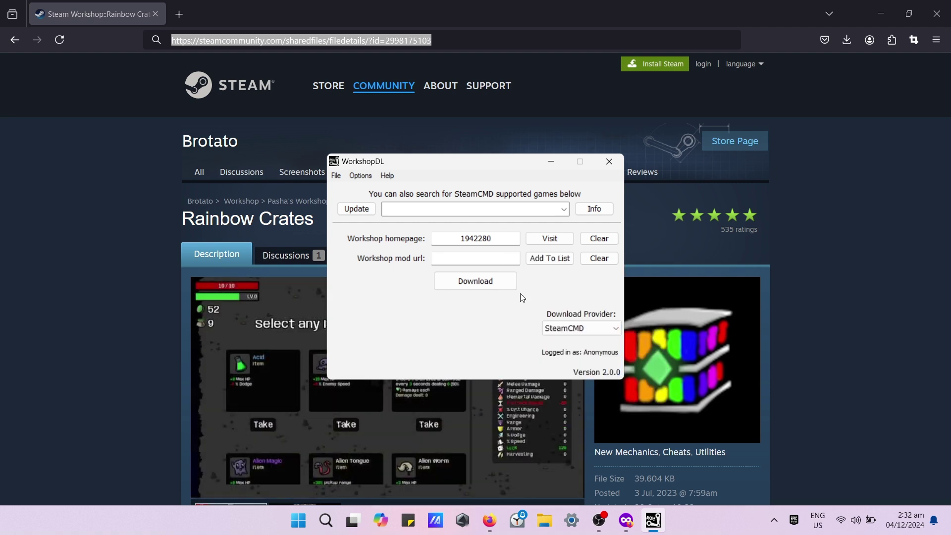
{"action": "right_click", "coordinate": [494, 257]}
{"action": "left_click", "coordinate": [520, 308]}
{"action": "left_click", "coordinate": [495, 279]}
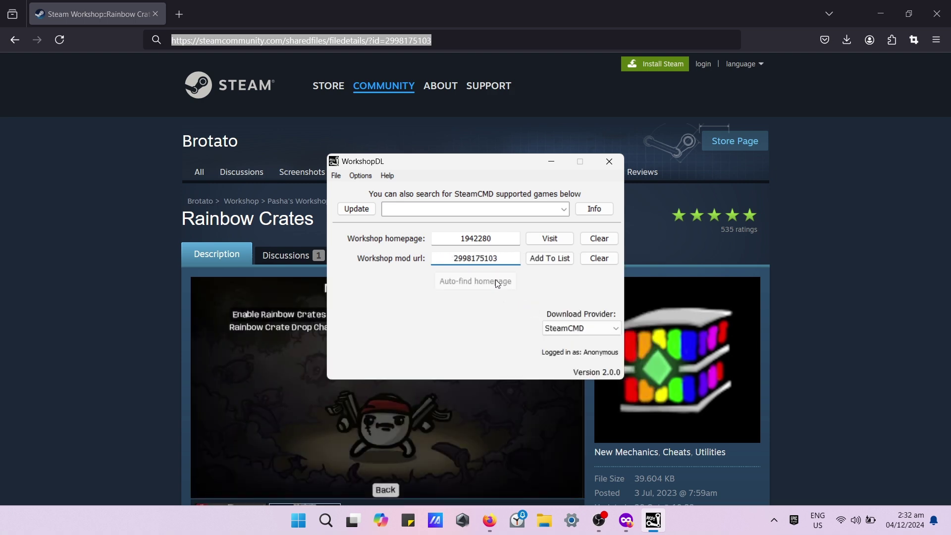
{"action": "left_click", "coordinate": [496, 280]}
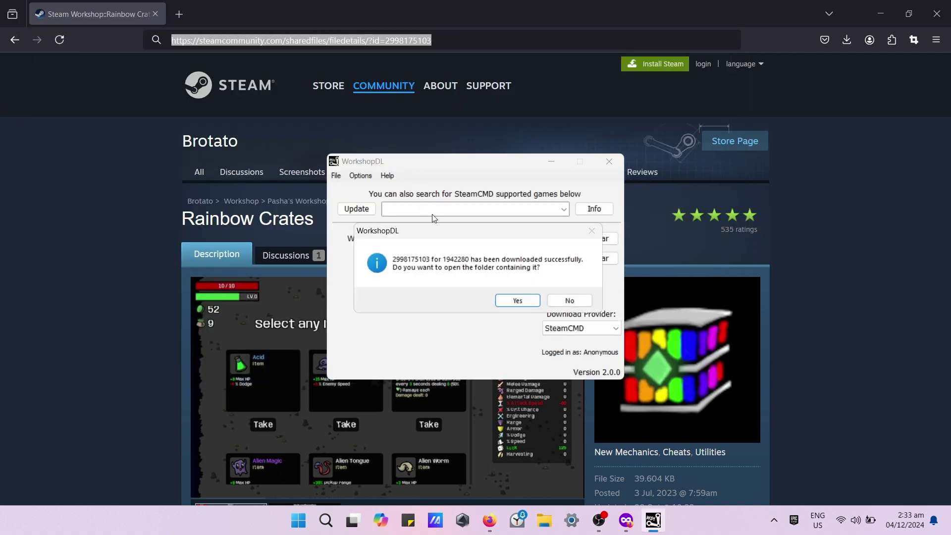
{"action": "left_click", "coordinate": [515, 301]}
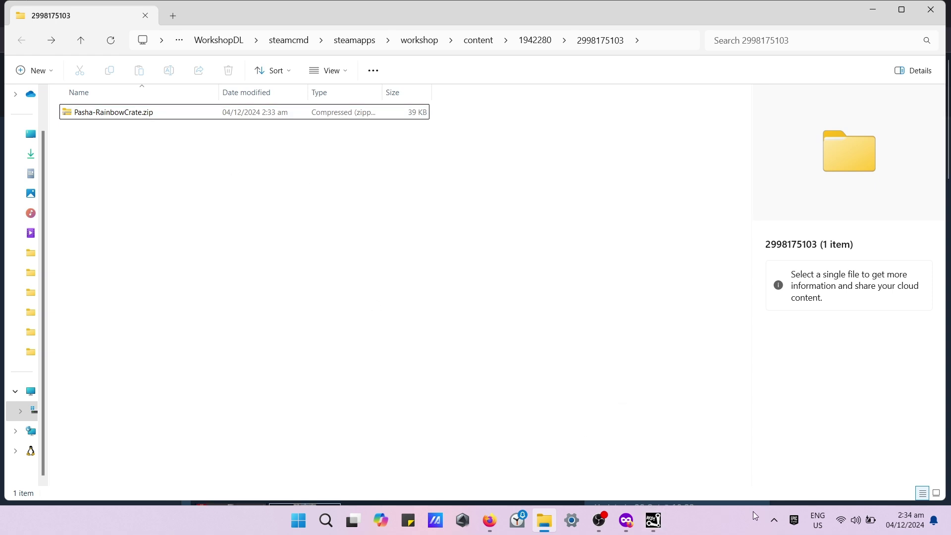
- Search Windows for "epic", switch to the Epic Games Launcher and pin it to the taskbar
{"action": "left_click", "coordinate": [327, 521]}
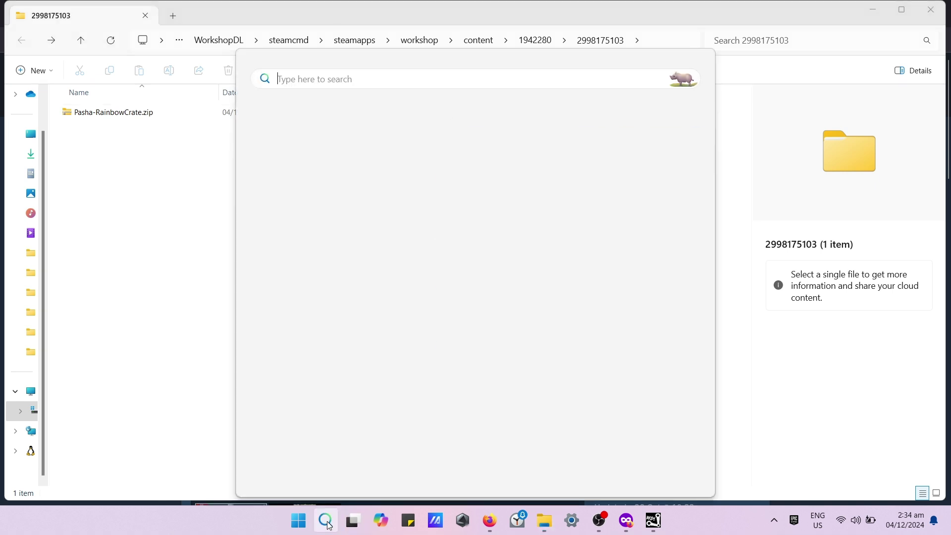
{"action": "type", "text": "e"}
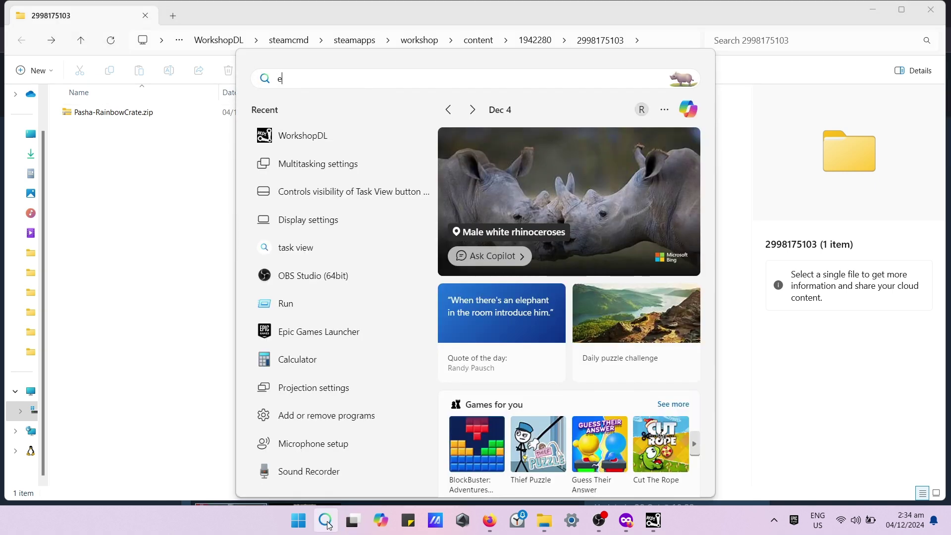
{"action": "type", "text": "pic"}
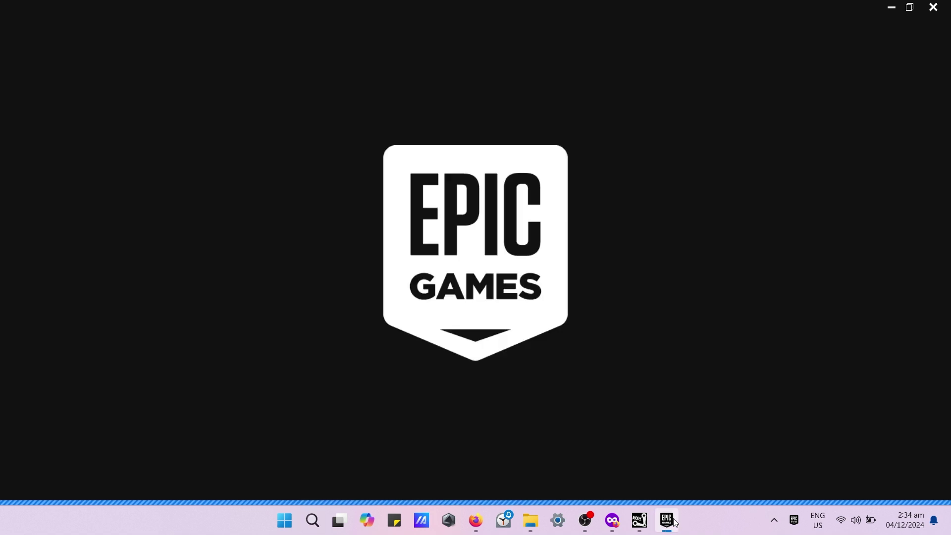
{"action": "right_click", "coordinate": [676, 522]}
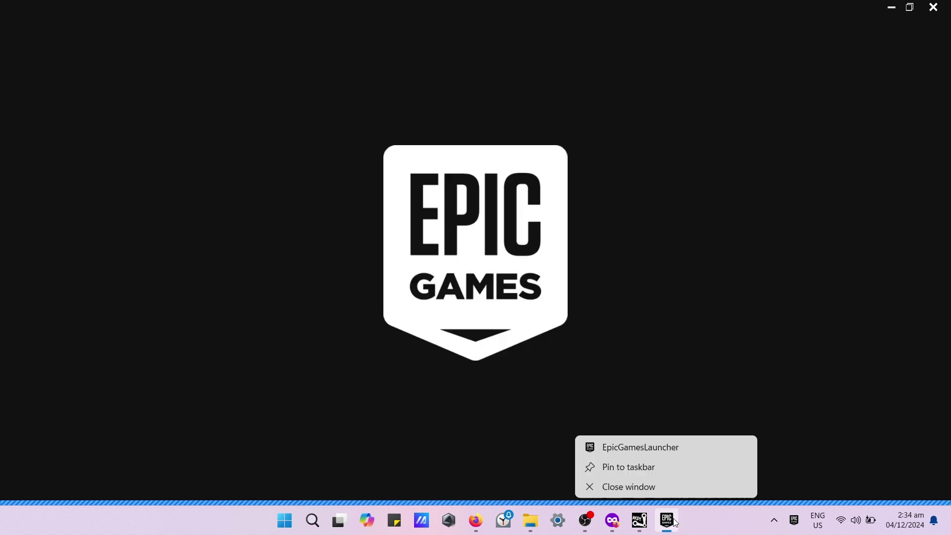
{"action": "left_click", "coordinate": [673, 466]}
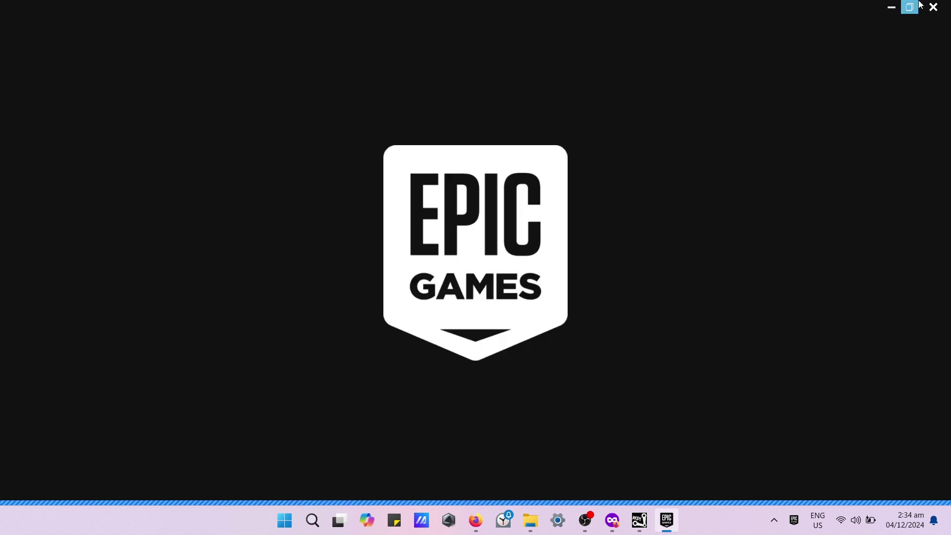
{"action": "left_click", "coordinate": [668, 526]}
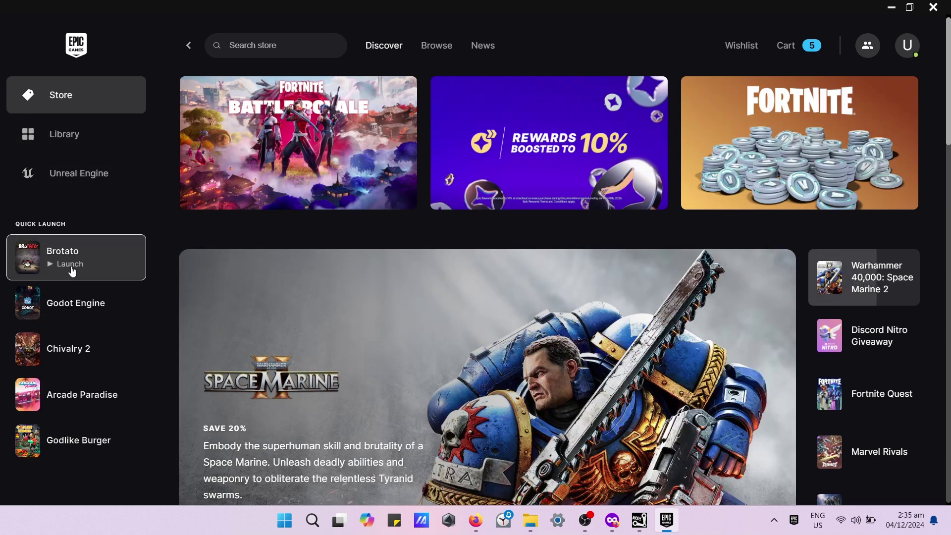
- Open Brotato's installation folder from its management options in the game library
{"action": "left_click", "coordinate": [99, 144]}
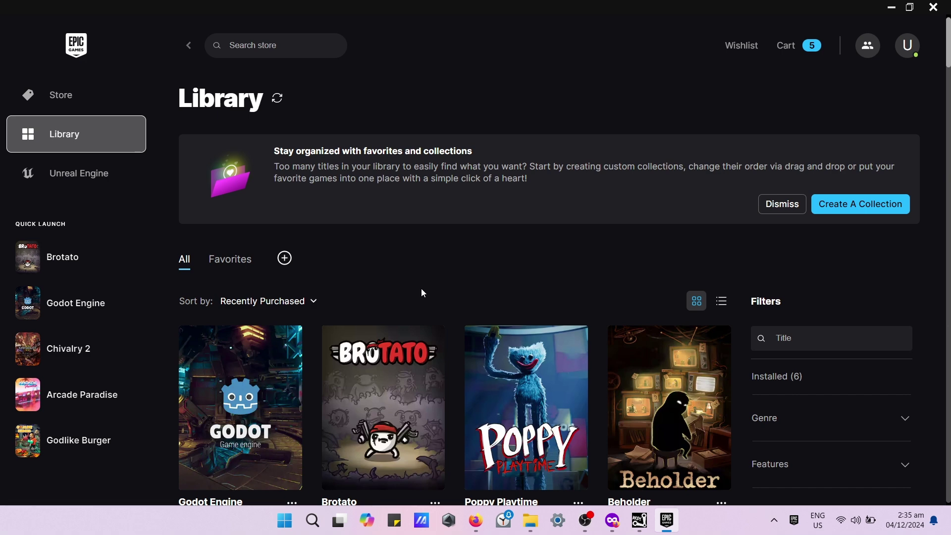
{"action": "right_click", "coordinate": [409, 383]}
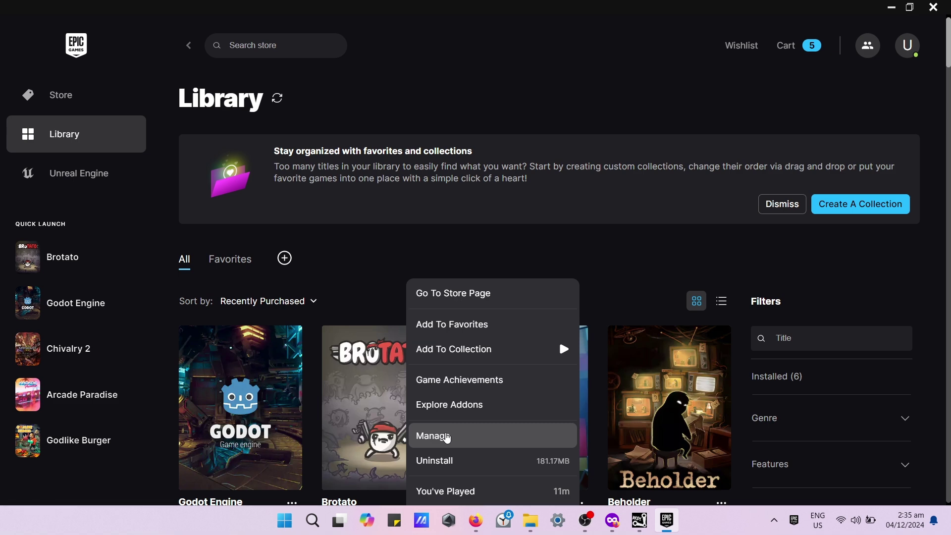
{"action": "left_click", "coordinate": [447, 437]}
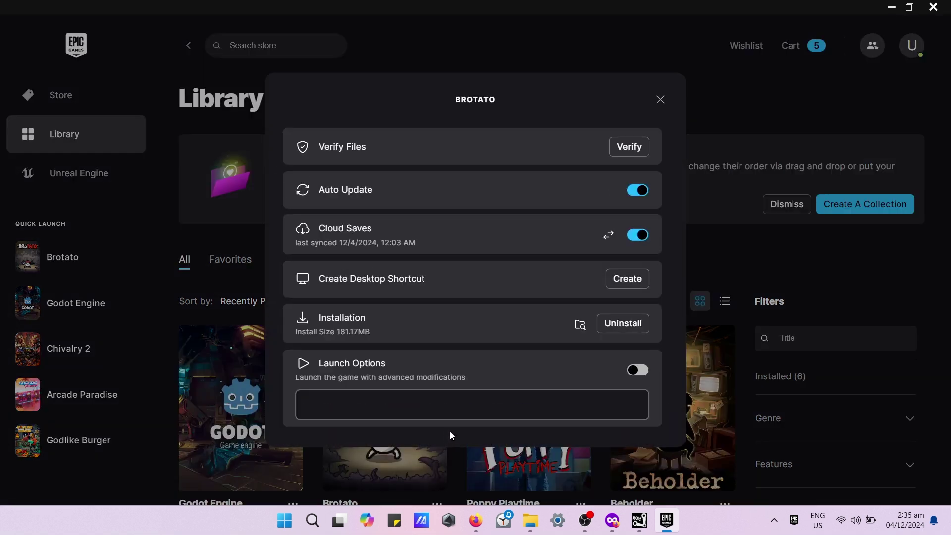
{"action": "left_click", "coordinate": [579, 324]}
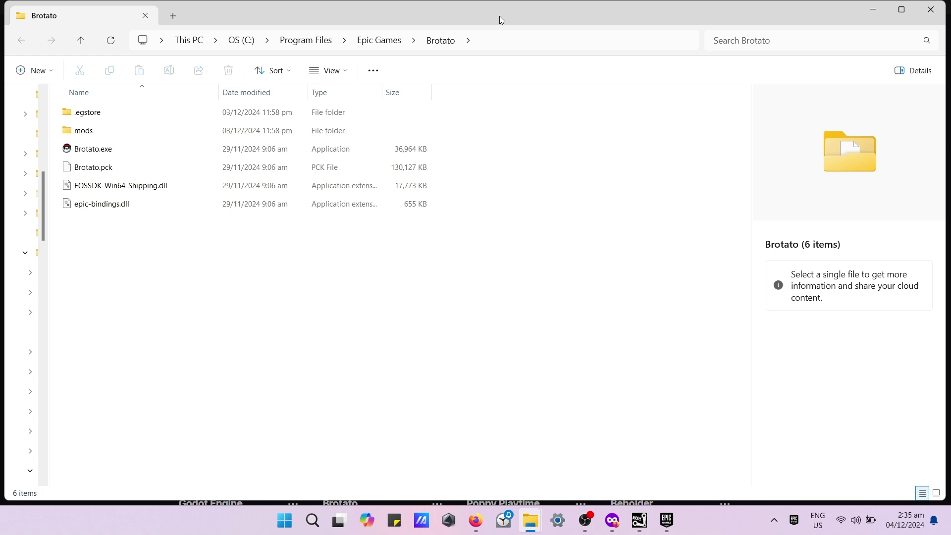
{"action": "left_click_drag", "start_coordinate": [500, 14], "coordinate": [949, 187]}
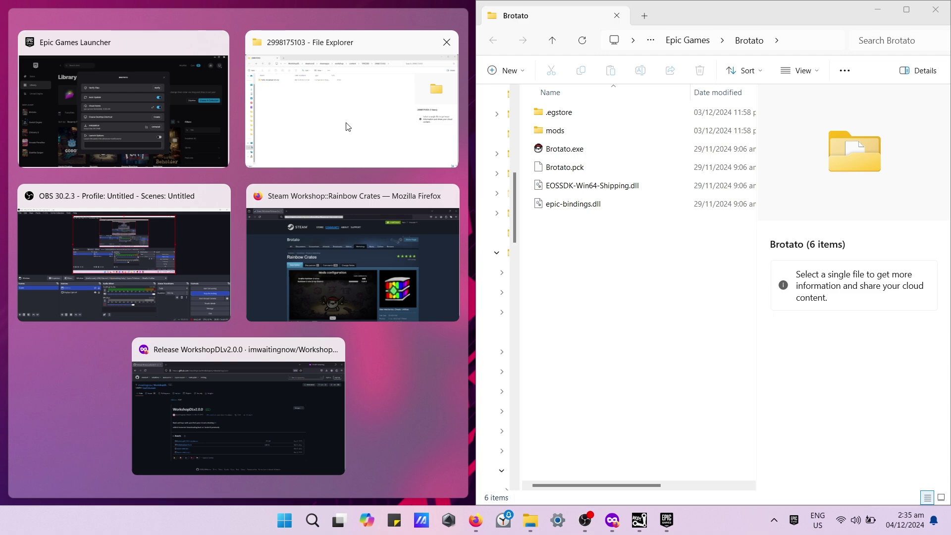
{"action": "left_click", "coordinate": [348, 127]}
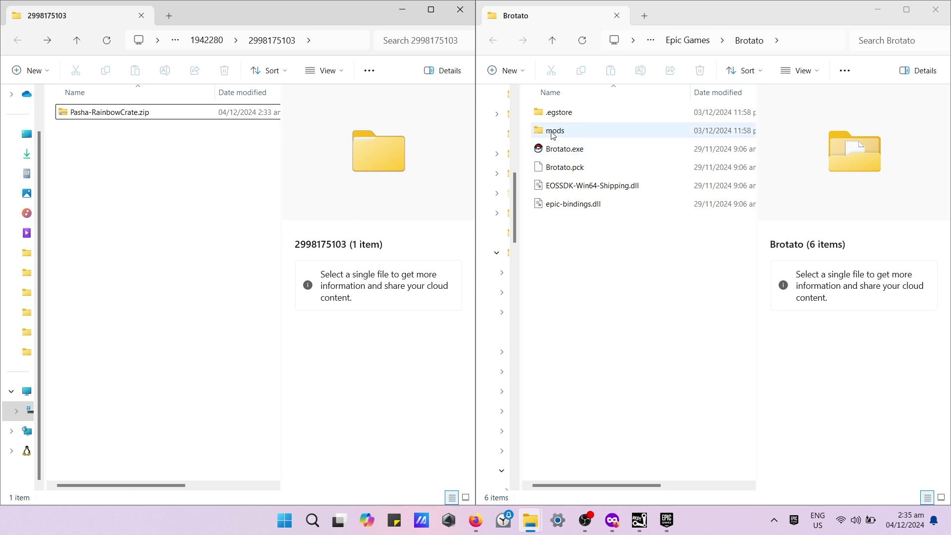
{"action": "left_click", "coordinate": [595, 127]}
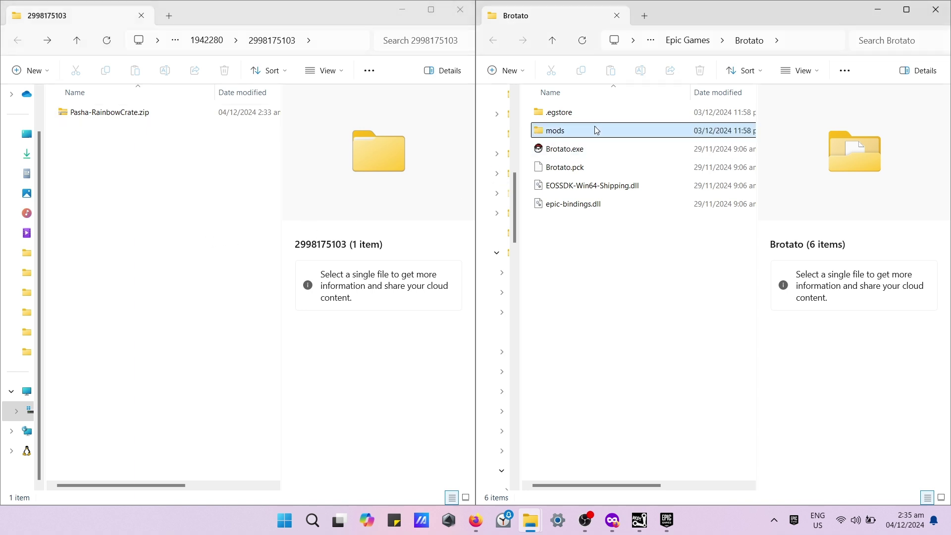
{"action": "double_click", "coordinate": [596, 128]}
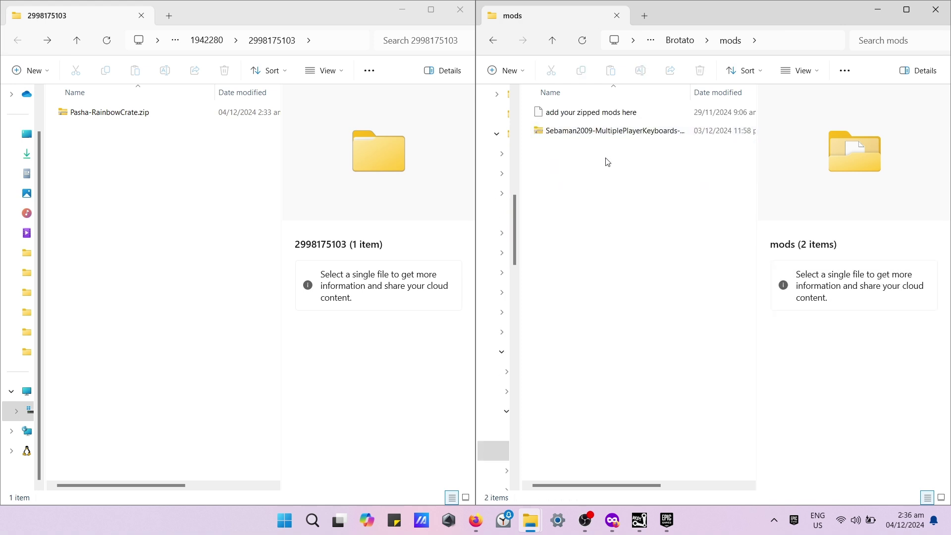
{"action": "left_click_drag", "start_coordinate": [129, 119], "coordinate": [573, 198]}
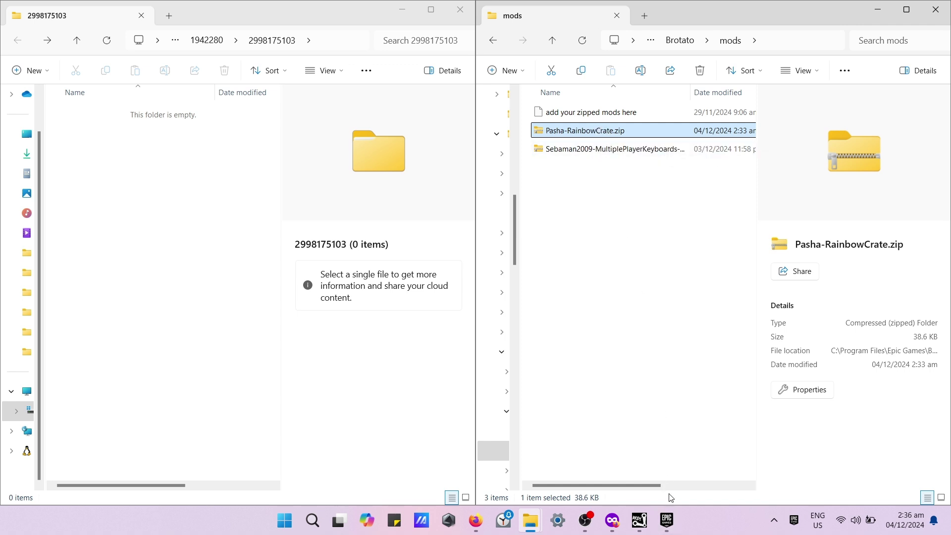
- Switch to the Epic Games Launcher, launch Brotato from the library and check the game's mod list for RainbowCrate
{"action": "left_click", "coordinate": [667, 520]}
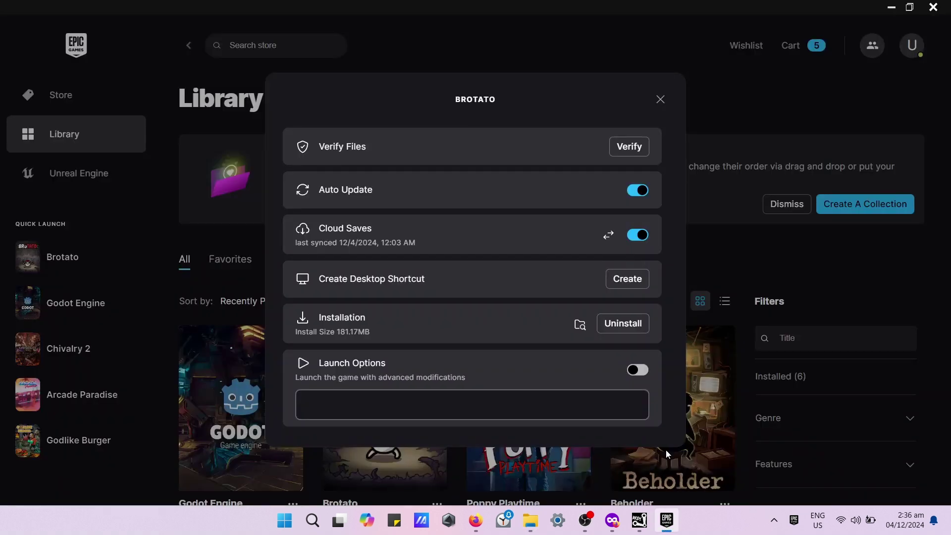
{"action": "left_click", "coordinate": [657, 102]}
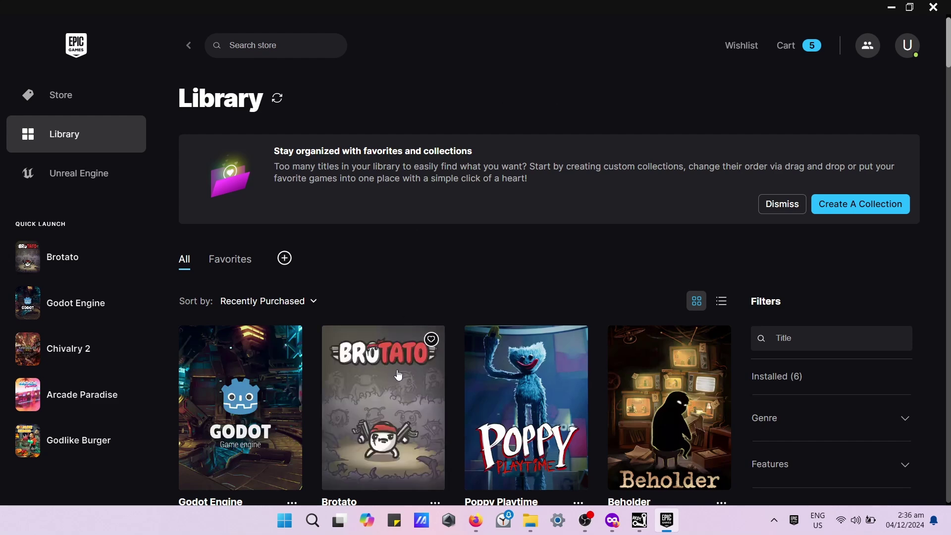
{"action": "left_click", "coordinate": [358, 358]}
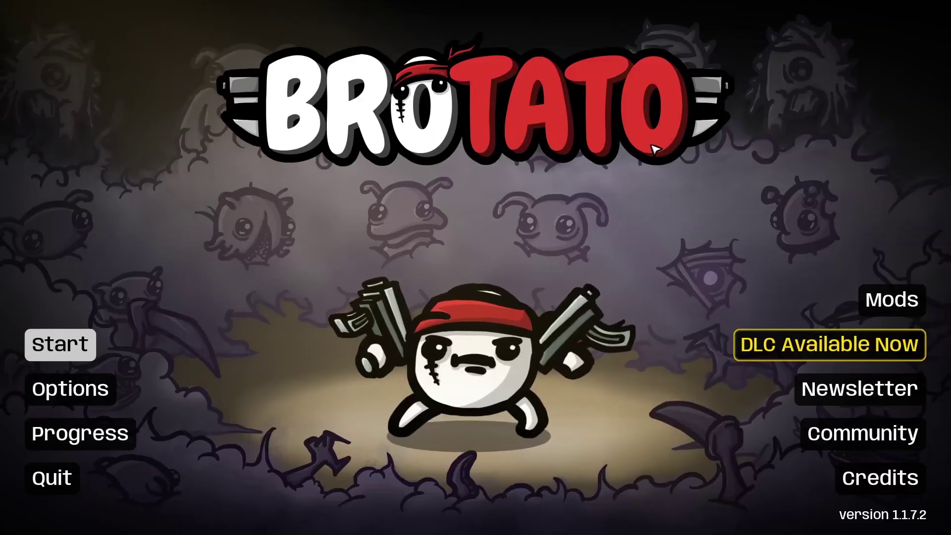
{"action": "left_click", "coordinate": [876, 297]}
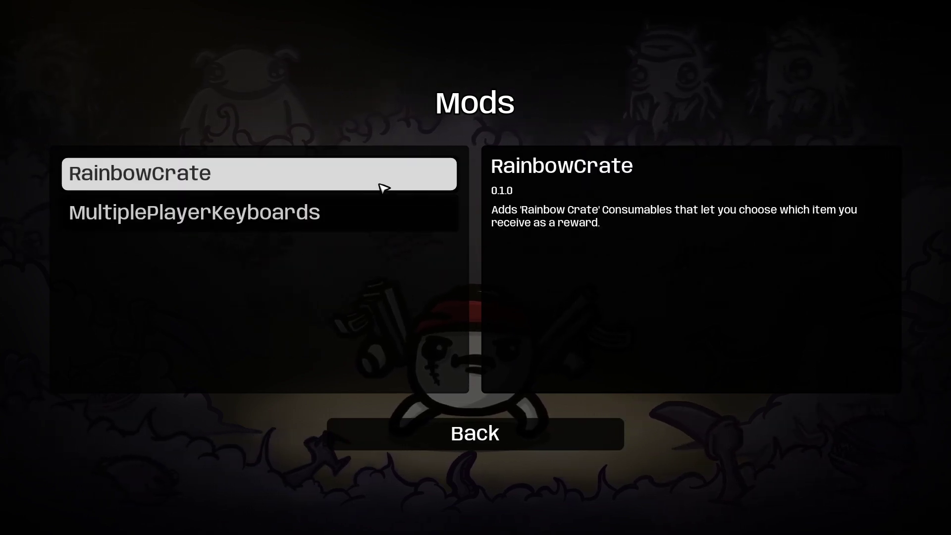
{"action": "left_click", "coordinate": [529, 440]}
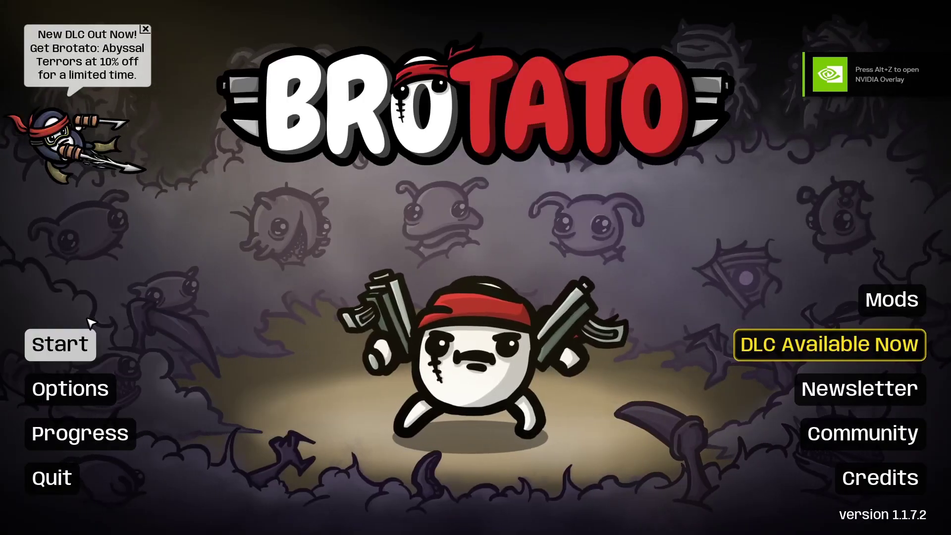